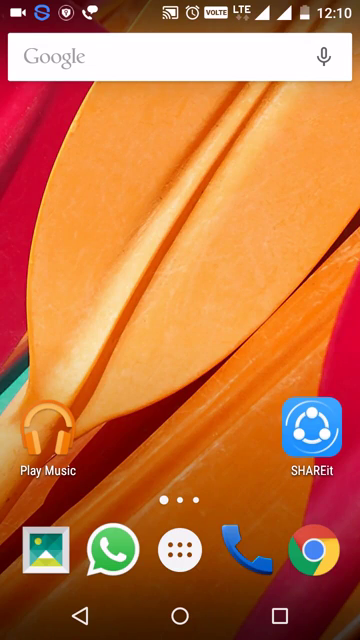
Open the Phone dialer's empty keypad, then close it and return to the home screen
{"action": "left_click", "coordinate": [246, 549]}
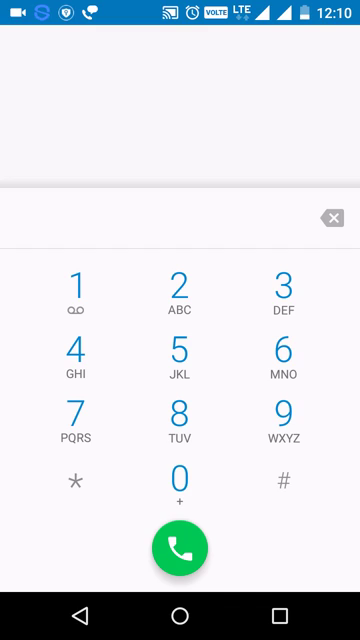
{"action": "left_click", "coordinate": [180, 615]}
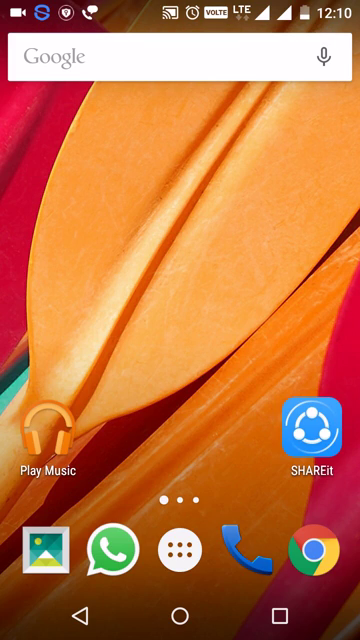
Launch Jio4GVoice from the second home page and open Pinni Jio's card via a 'pinni jio' search
{"action": "left_click_drag", "start_coordinate": [300, 300], "coordinate": [60, 300]}
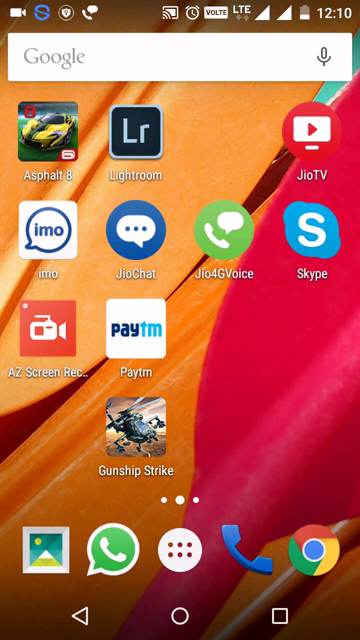
{"action": "left_click", "coordinate": [224, 232]}
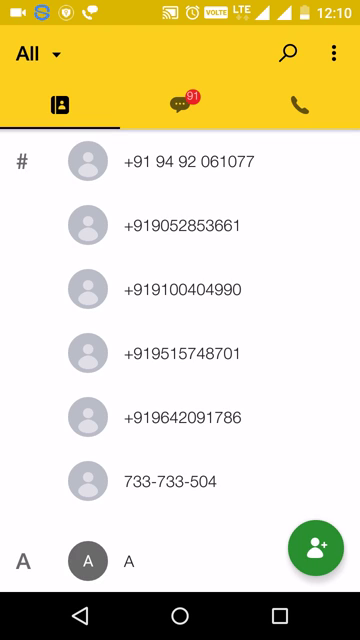
{"action": "left_click", "coordinate": [288, 53]}
{"action": "type", "text": "p"}
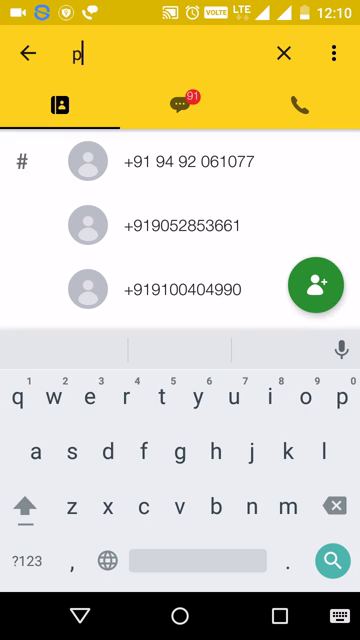
{"action": "type", "text": "inni "}
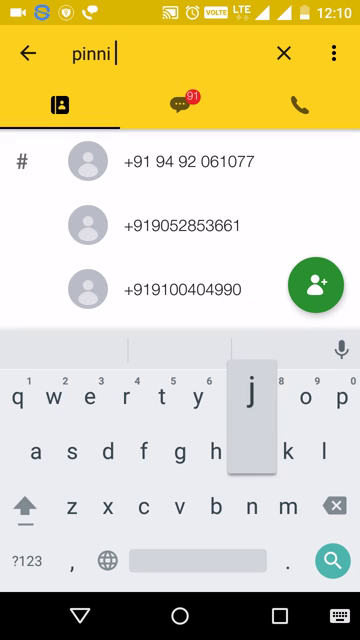
{"action": "type", "text": "jio"}
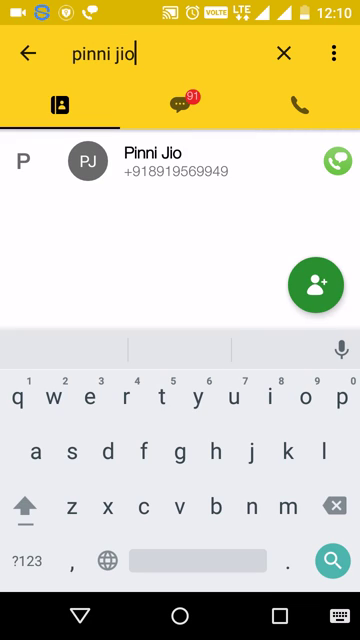
{"action": "left_click", "coordinate": [180, 162]}
{"action": "left_click", "coordinate": [87, 162]}
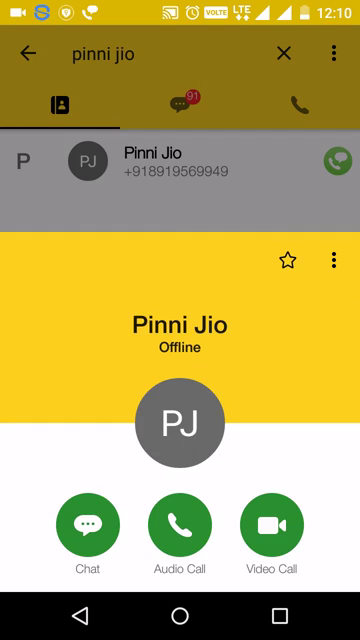
{"action": "left_click", "coordinate": [271, 524]}
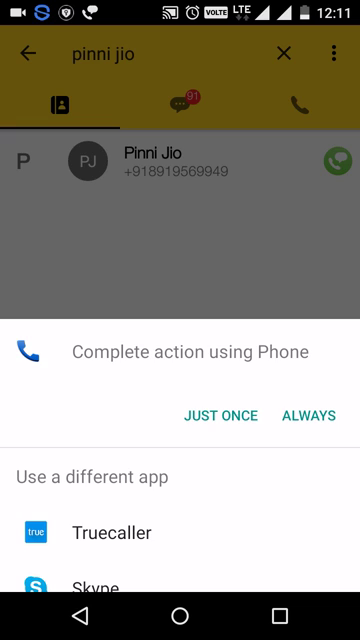
{"action": "left_click", "coordinate": [180, 615]}
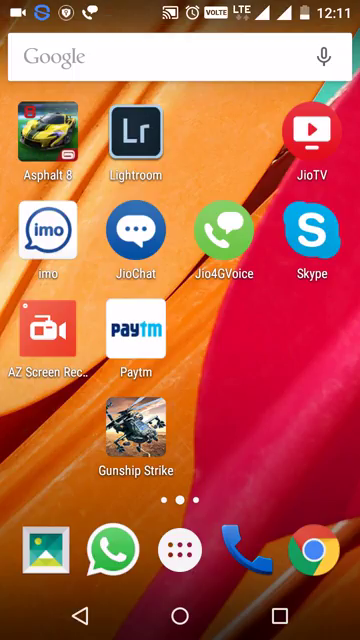
Launch Hangouts from the second page of the app drawer
{"action": "left_click", "coordinate": [180, 551]}
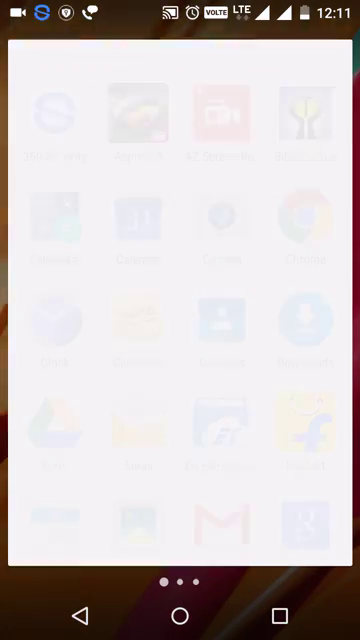
{"action": "left_click_drag", "start_coordinate": [300, 300], "coordinate": [60, 300]}
{"action": "left_click", "coordinate": [305, 85]}
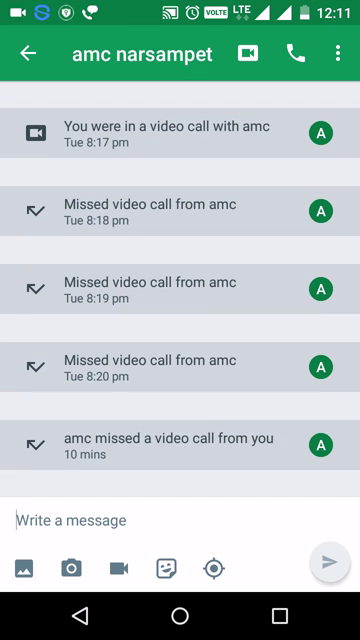
Try starting a video with amc narsampet, then dismiss the Camcorder/VivaVideo chooser
{"action": "left_click", "coordinate": [119, 568]}
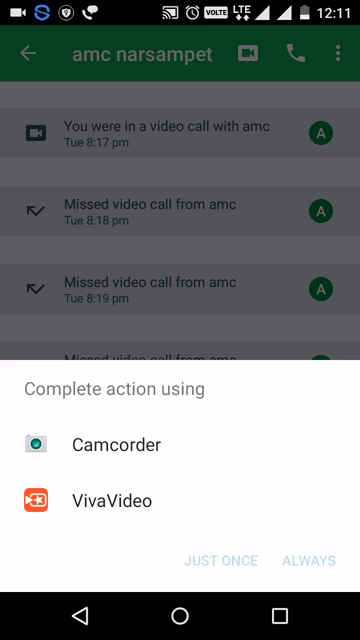
{"action": "left_click", "coordinate": [116, 444]}
{"action": "left_click", "coordinate": [80, 615]}
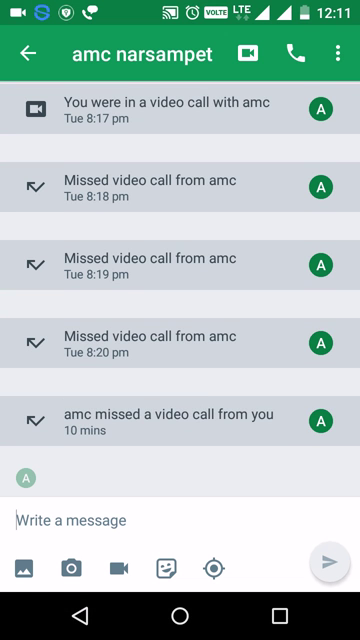
Place a brief Hangouts video call to amc, then show Phone, Jio4GVoice and Hangouts in Recents
{"action": "left_click", "coordinate": [247, 53]}
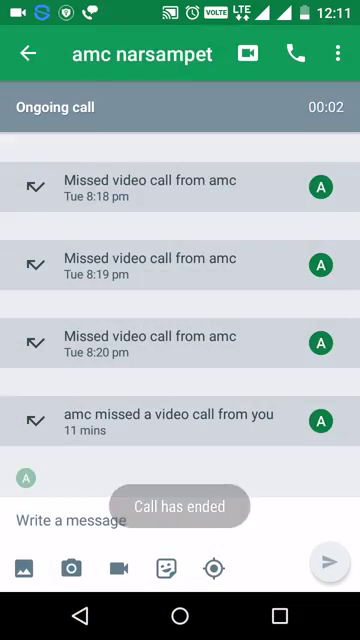
{"action": "left_click", "coordinate": [280, 615]}
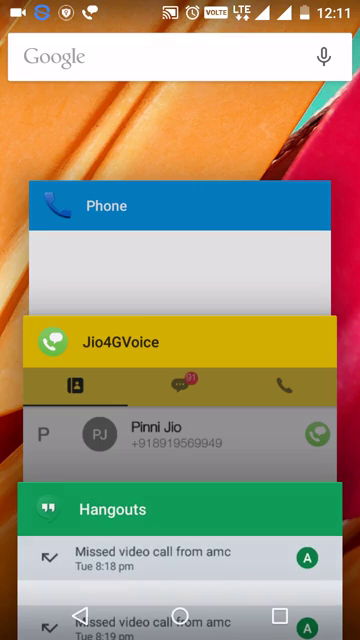